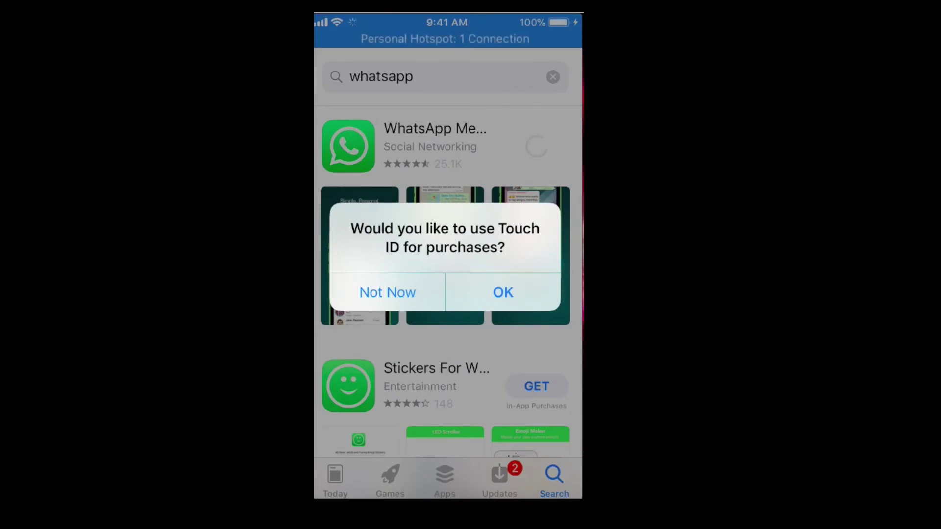
# Accept the alert to use Touch ID for App Store purchases
pyautogui.click(503, 292)
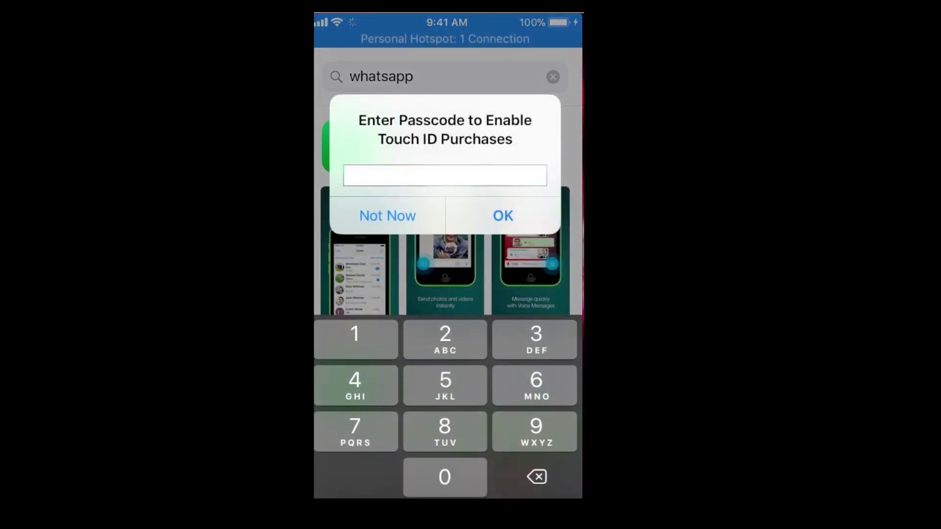
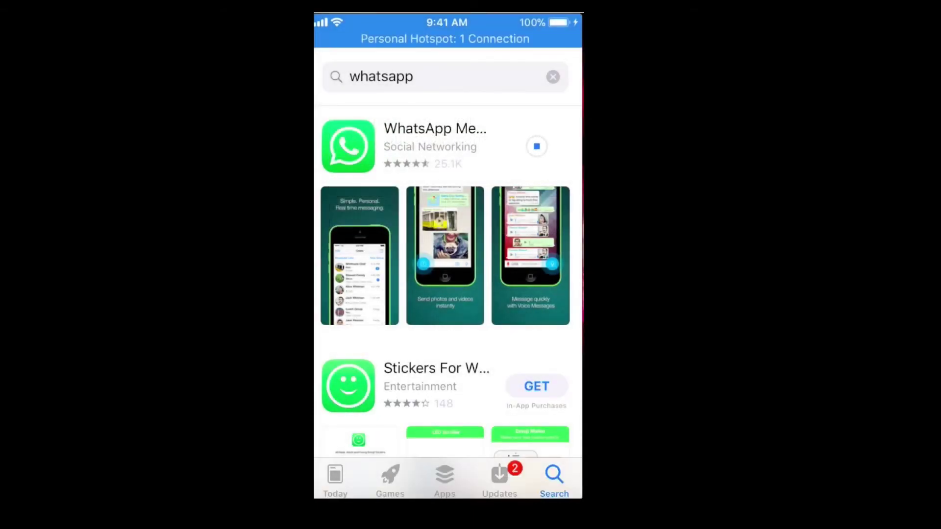